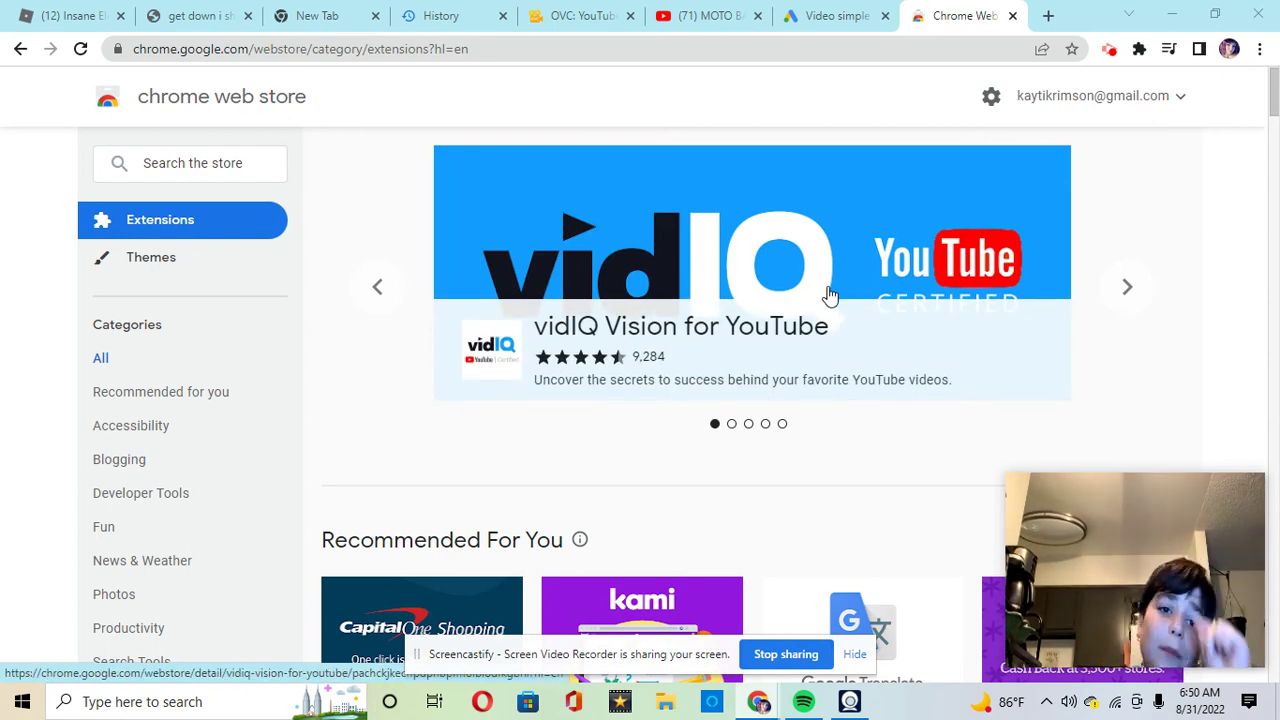
- Search the Chrome Web Store for "ropro"
click(1045, 16)
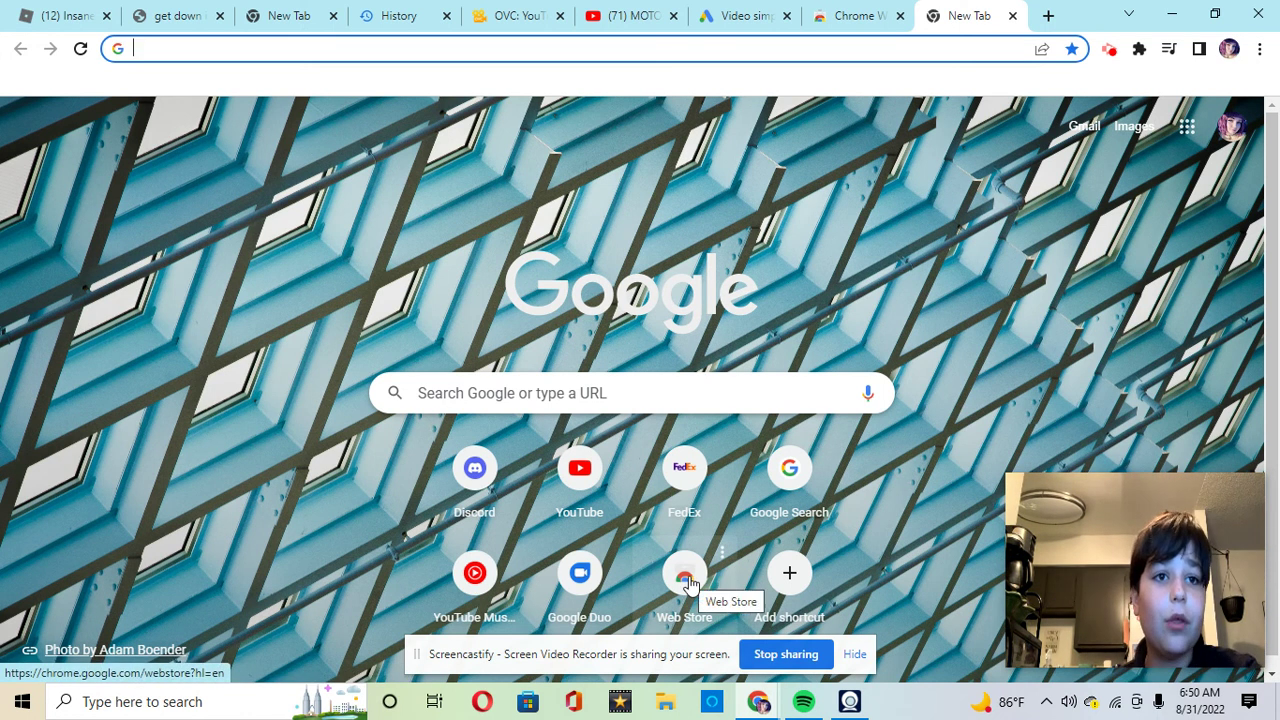
click(856, 15)
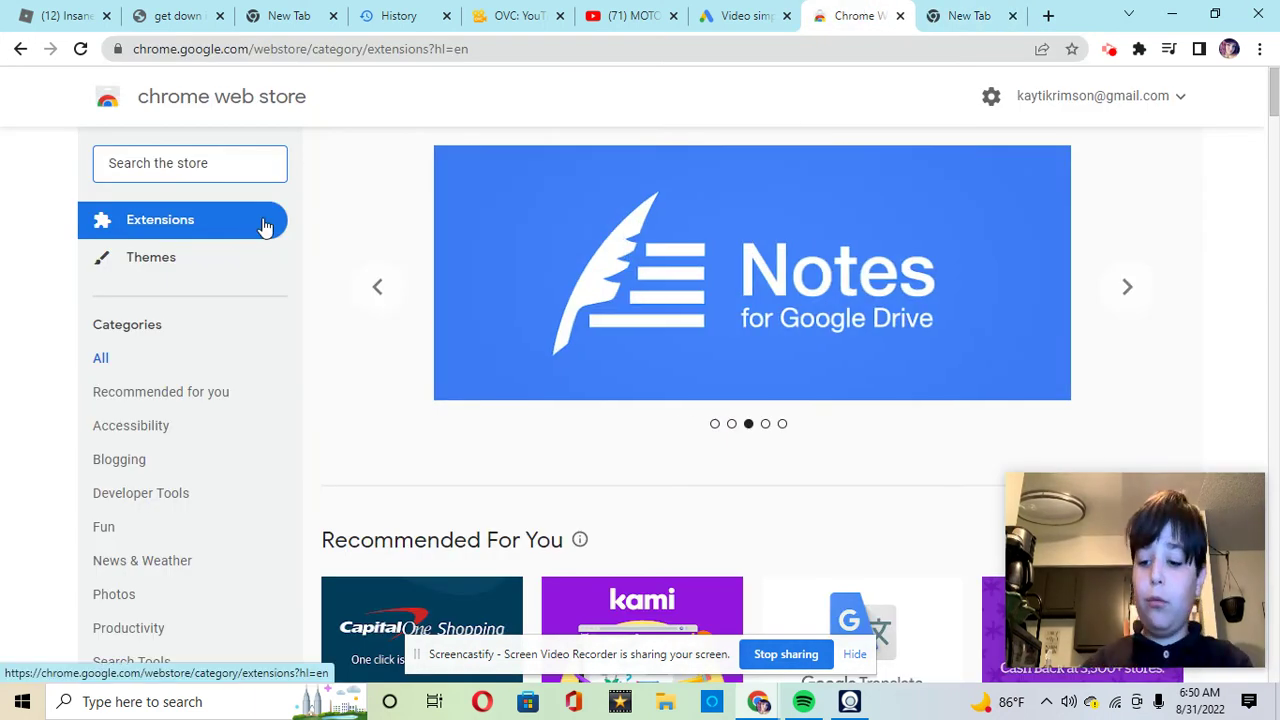
text(ropr)
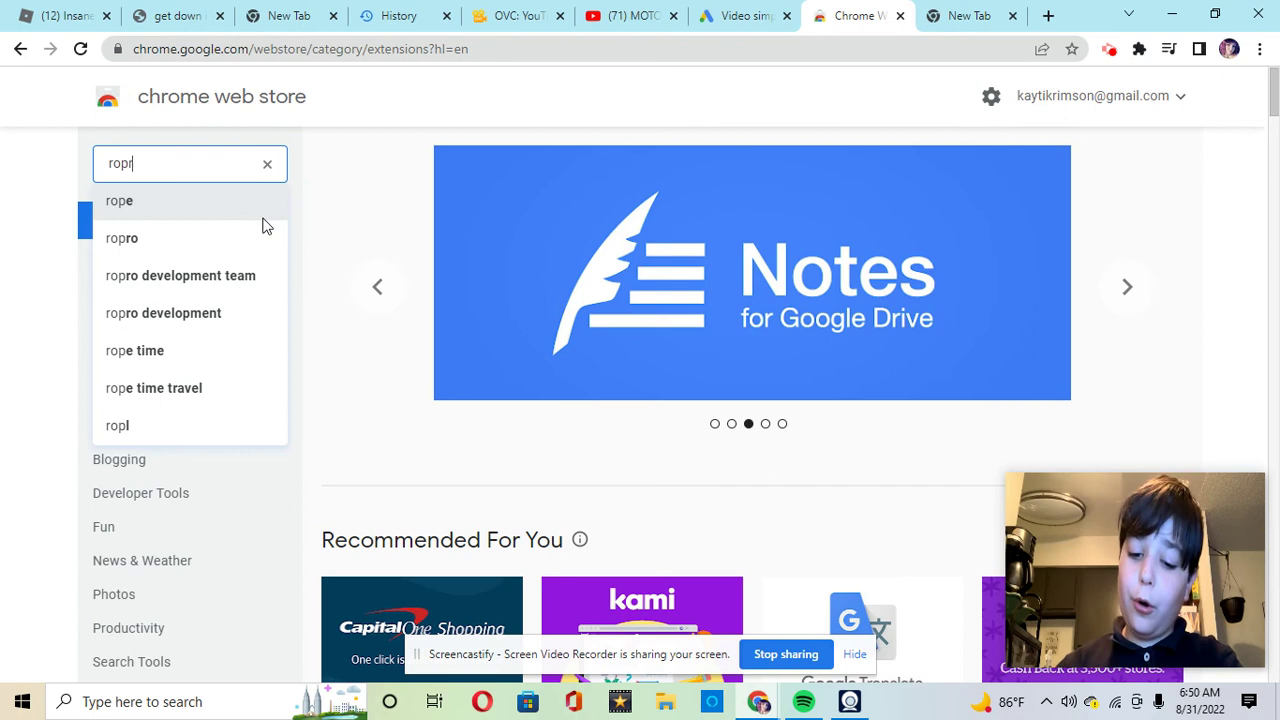
text(o)
click(264, 219)
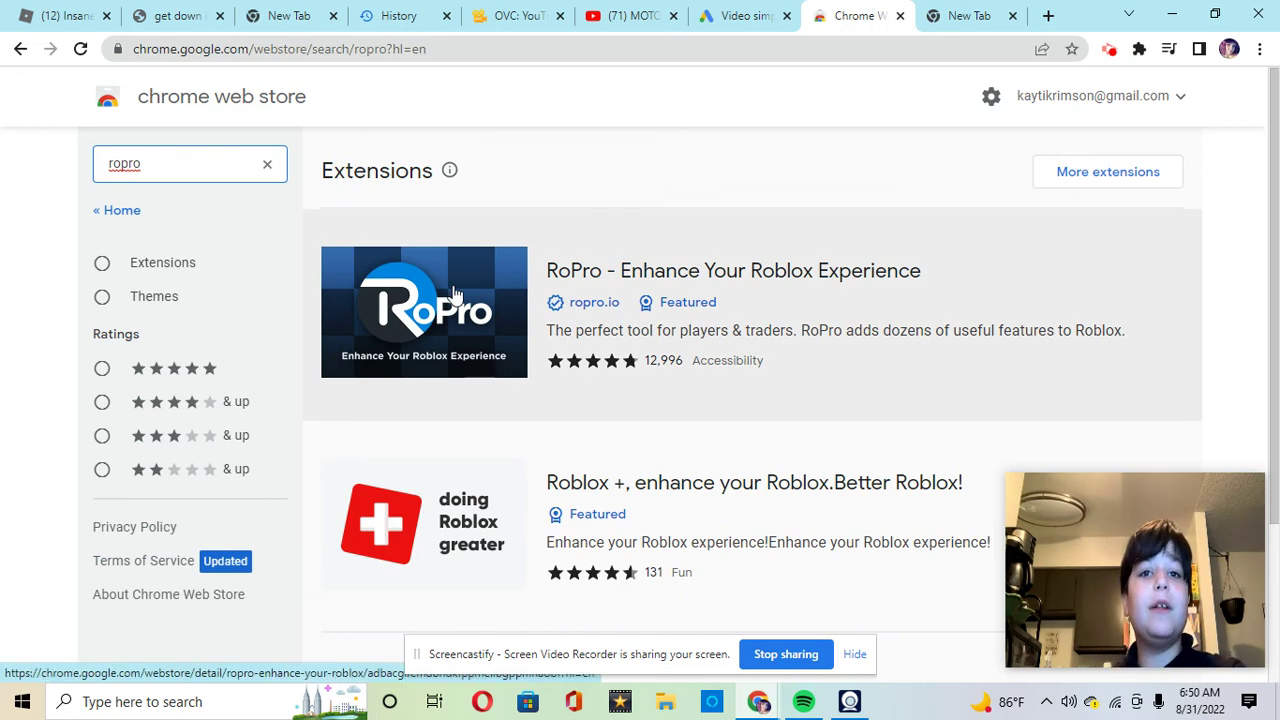
- Open the "RoPro - Enhance Your Roblox Experience" listing and add the extension to Chrome
scroll(673, 508, down, 2)
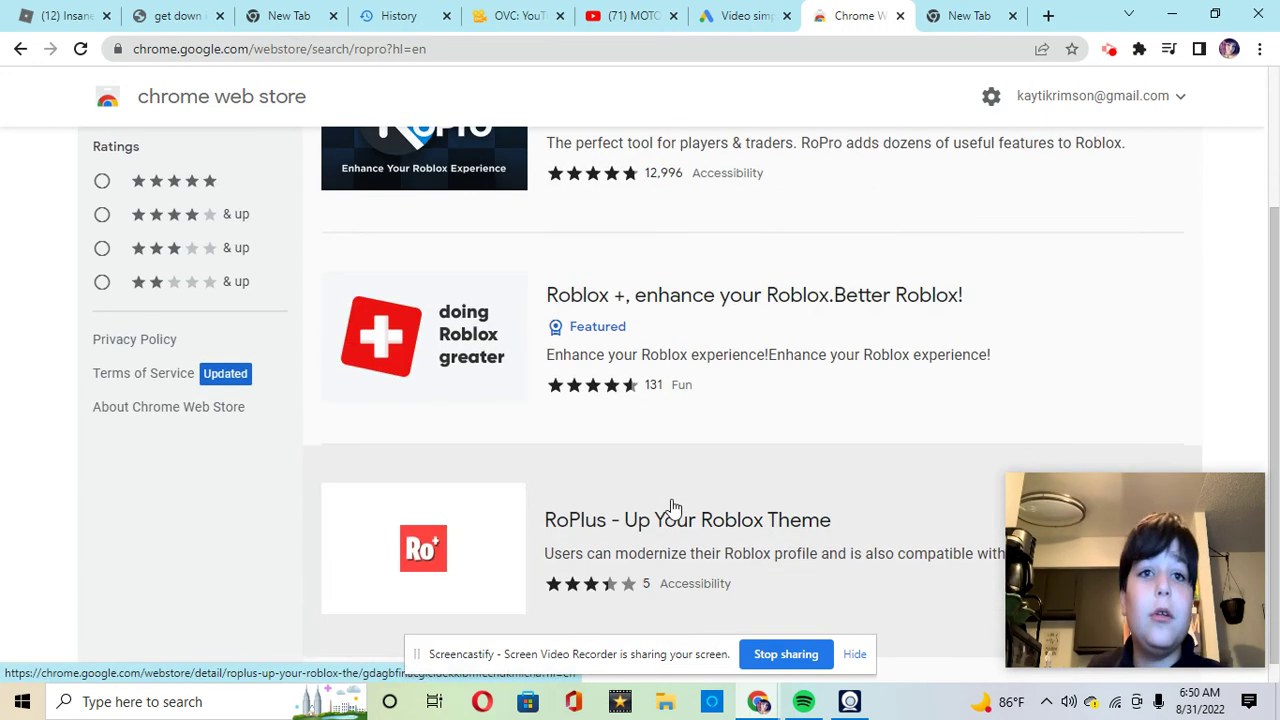
scroll(673, 508, up, 2)
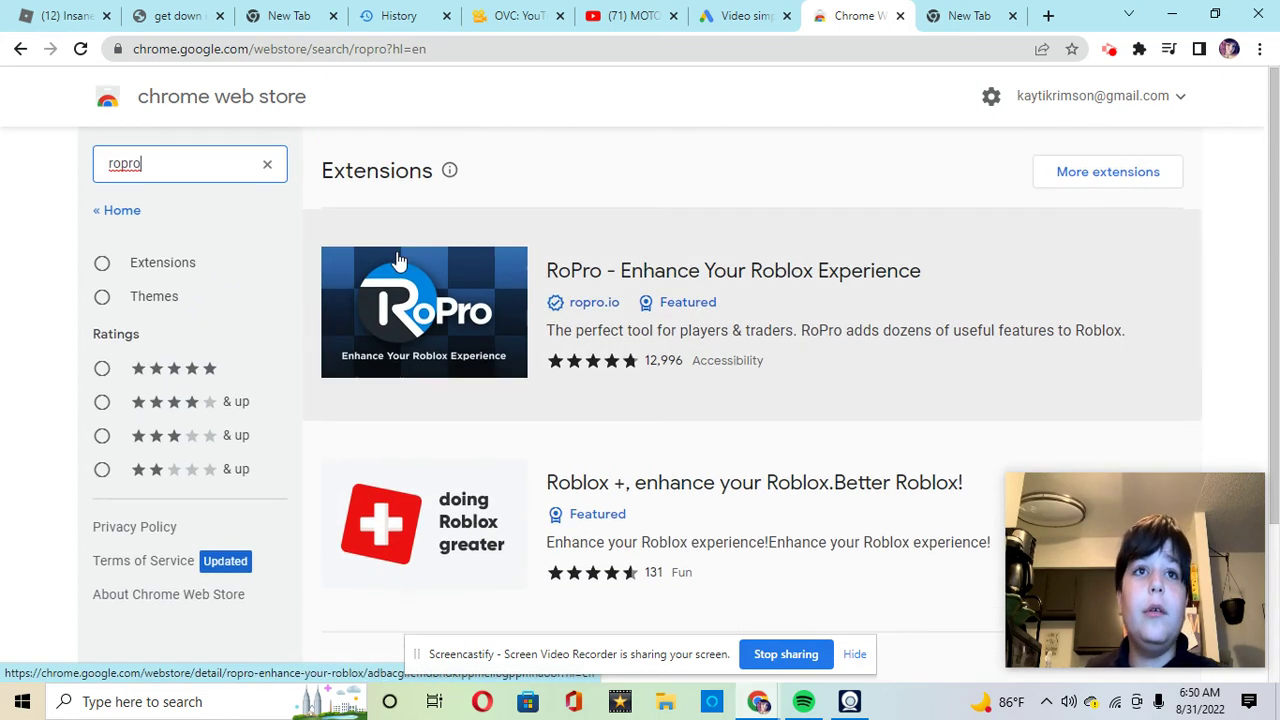
click(437, 288)
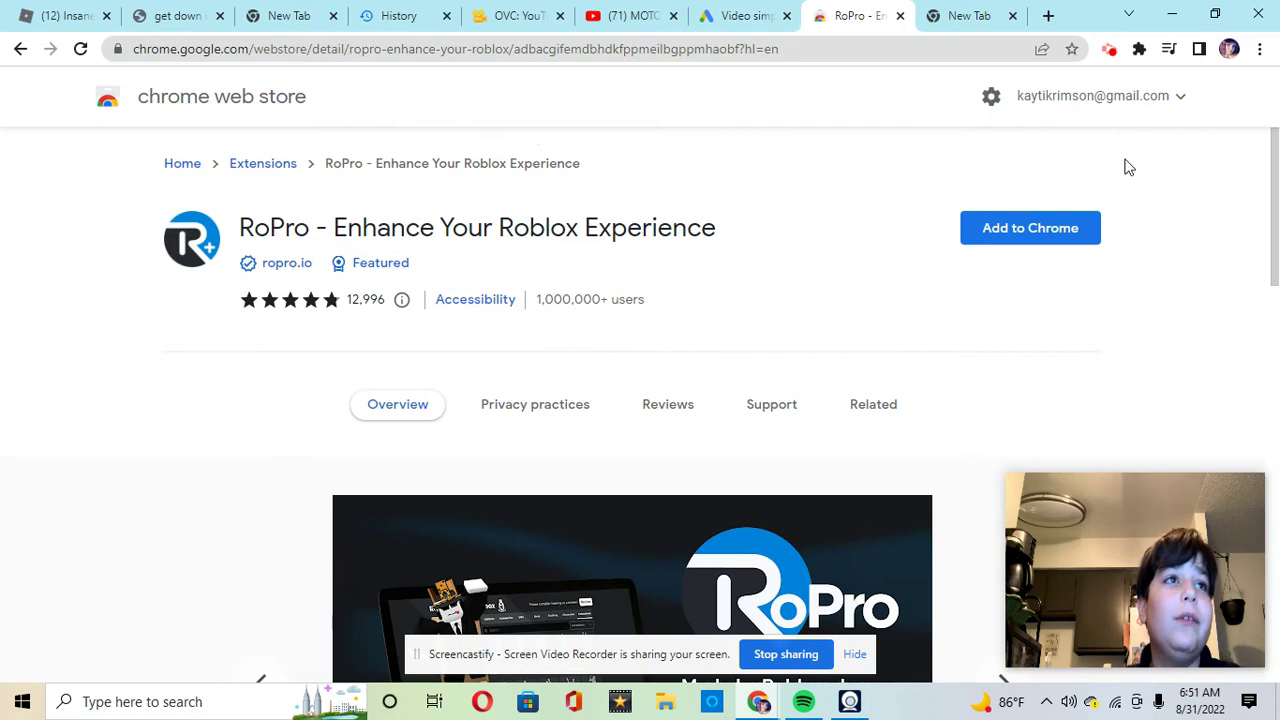
click(1048, 243)
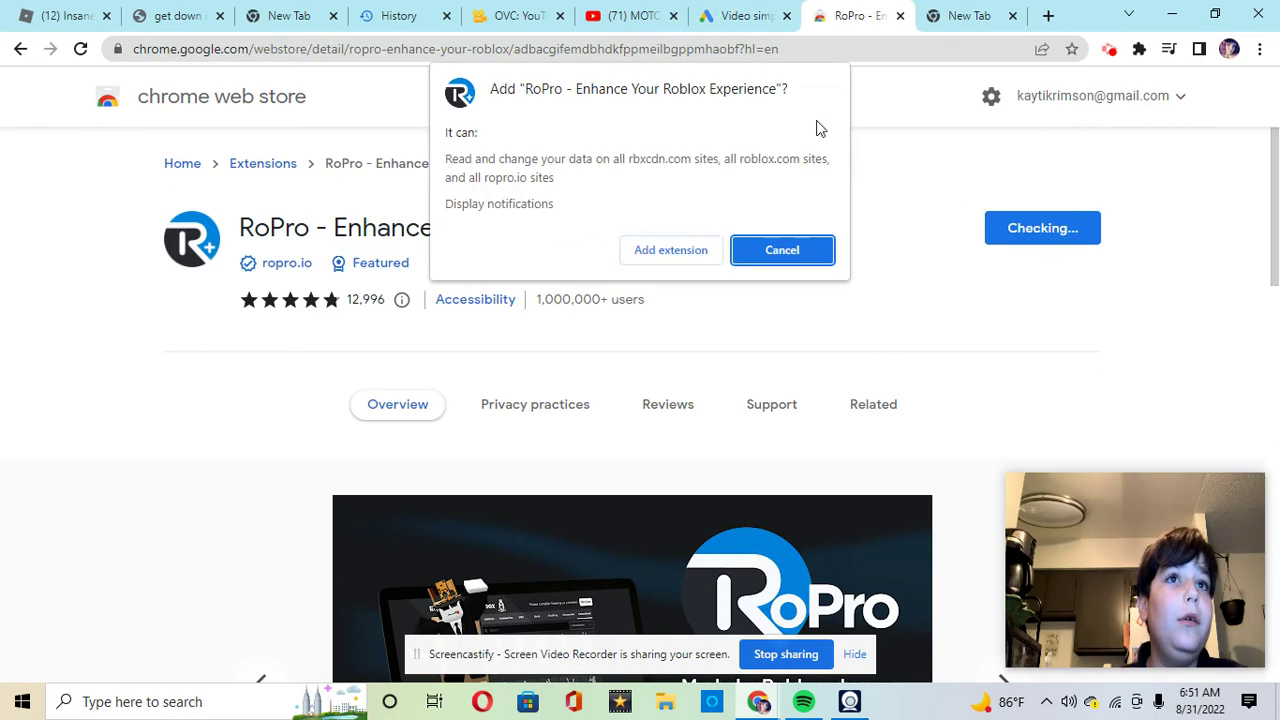
click(687, 247)
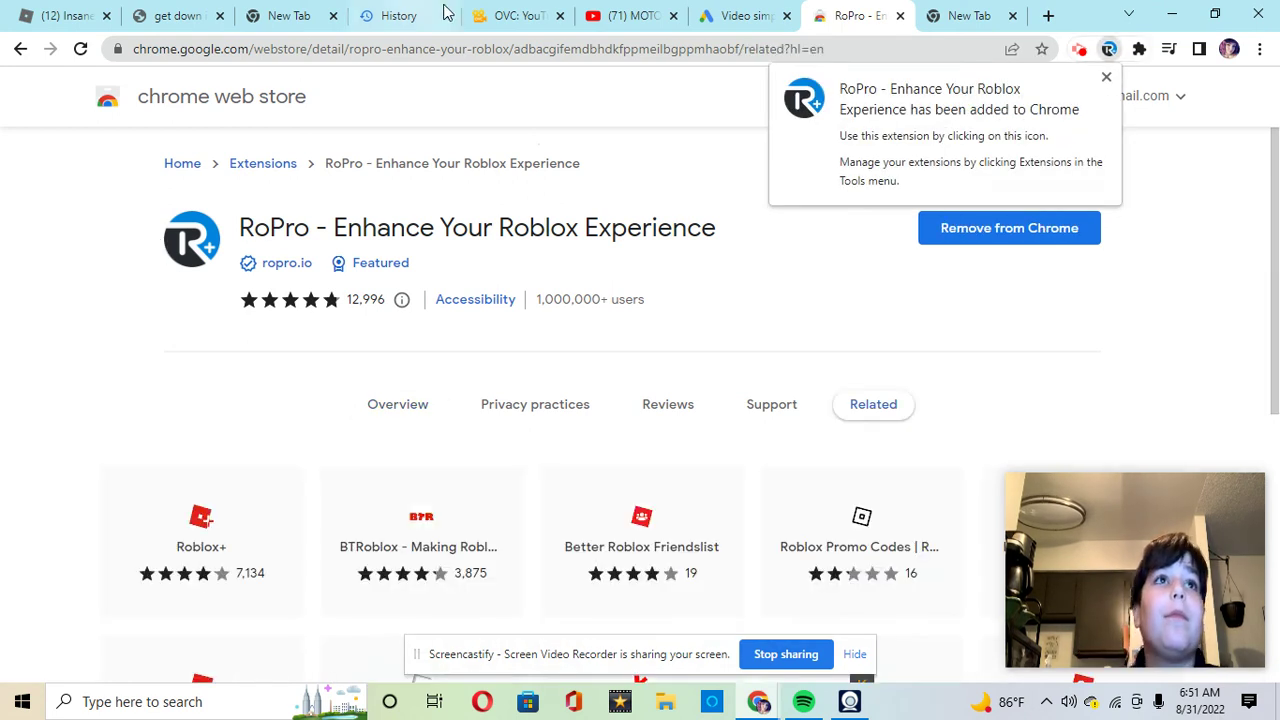
- Look up roblox from the empty new tab and resume its browsing-history journey
click(990, 14)
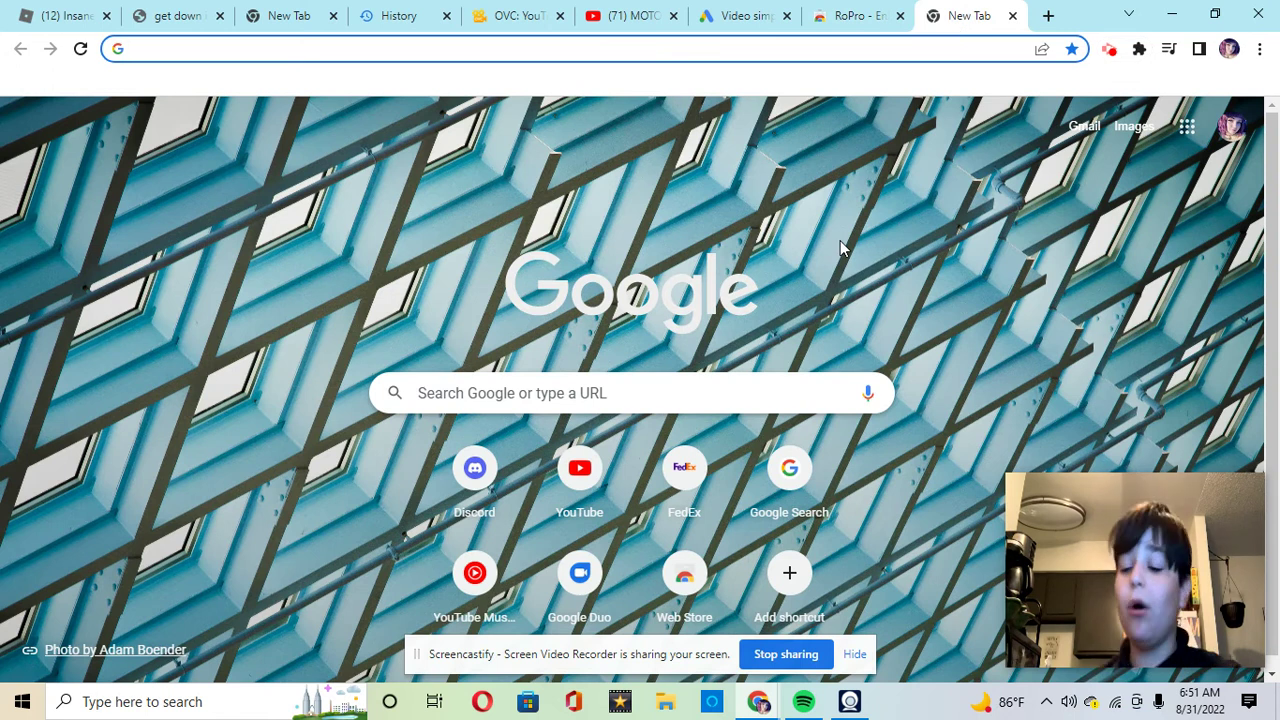
text(rob)
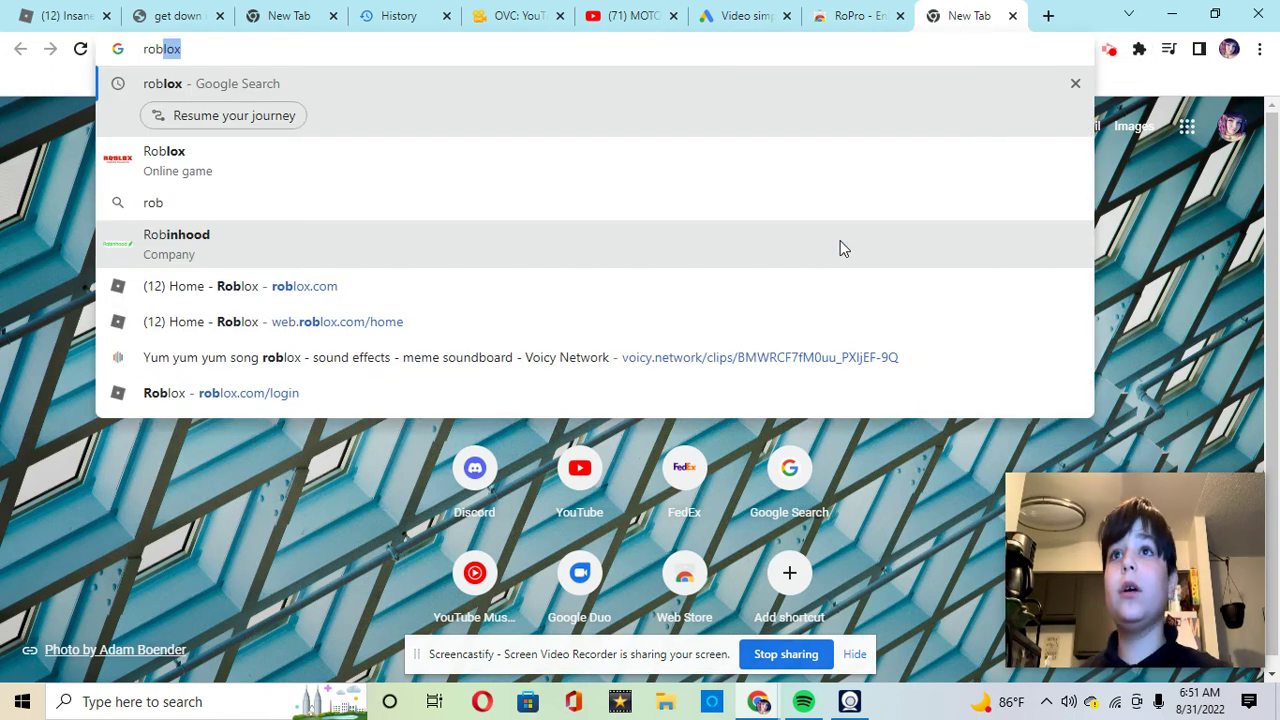
click(199, 116)
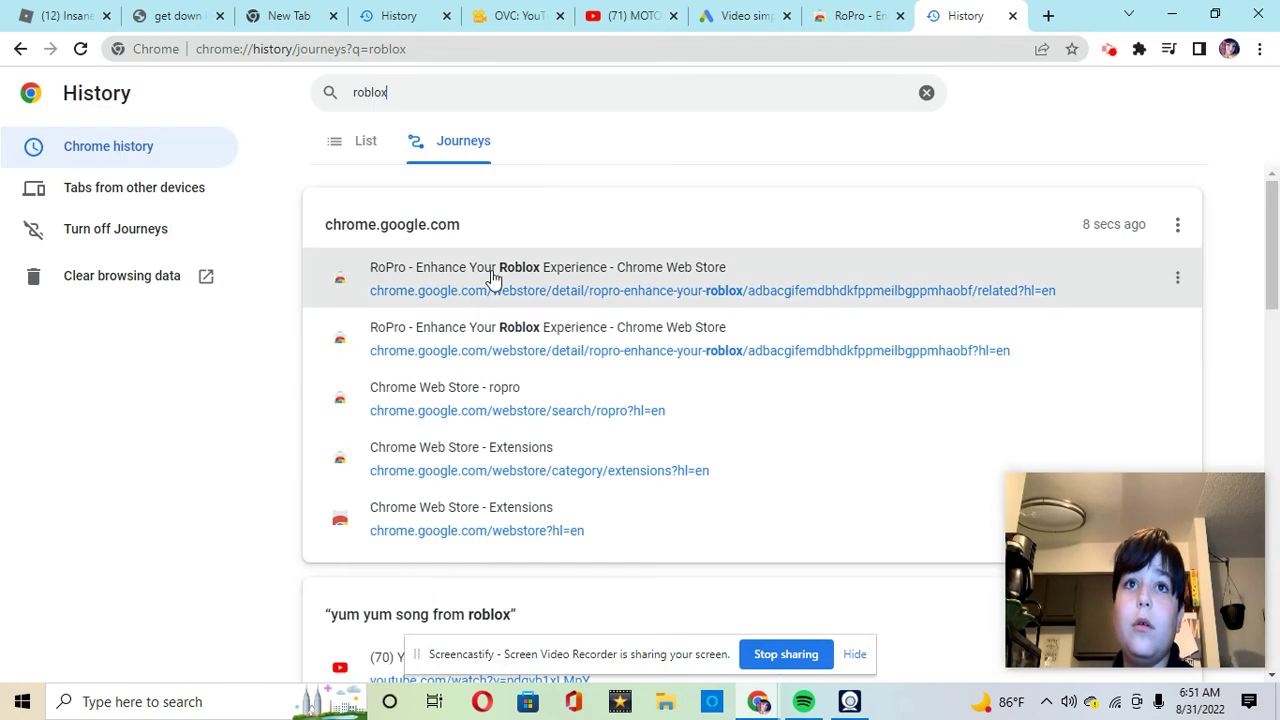
- Find the Roblox home page among the roblox history entries and open it in a new tab
right_click(489, 409)
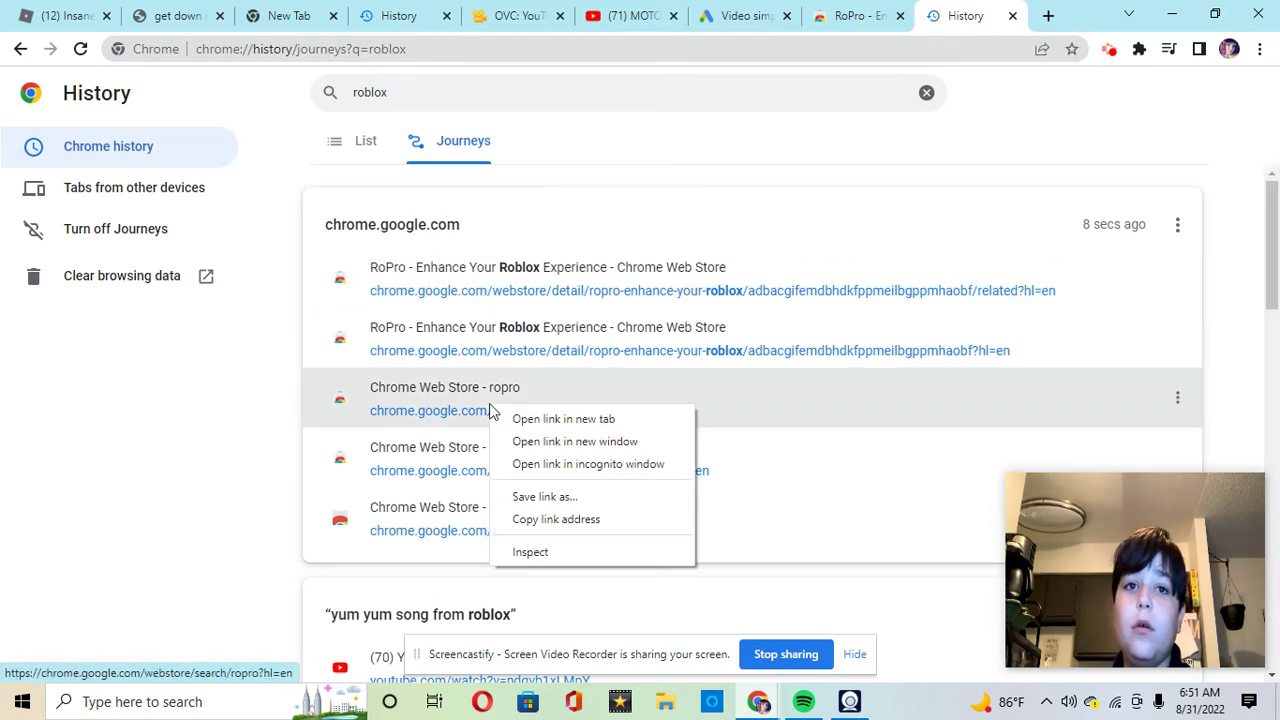
click(167, 386)
scroll(374, 363, down, 6)
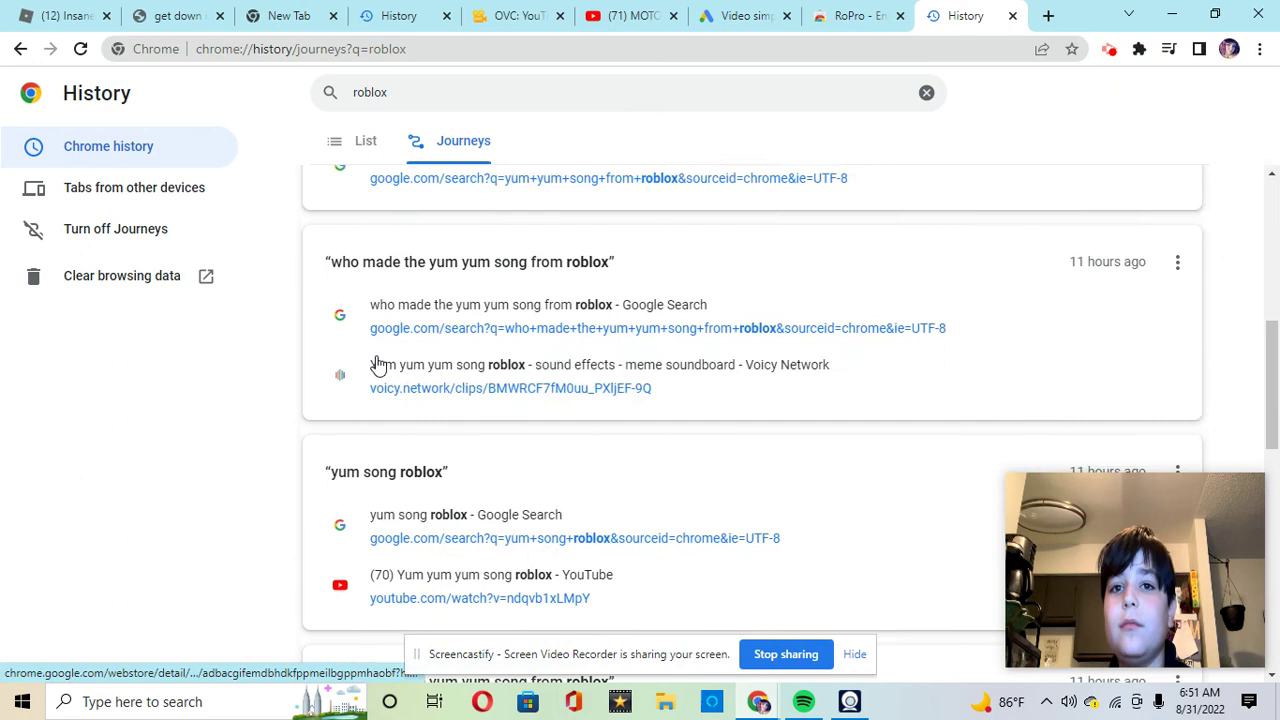
scroll(378, 365, up, 6)
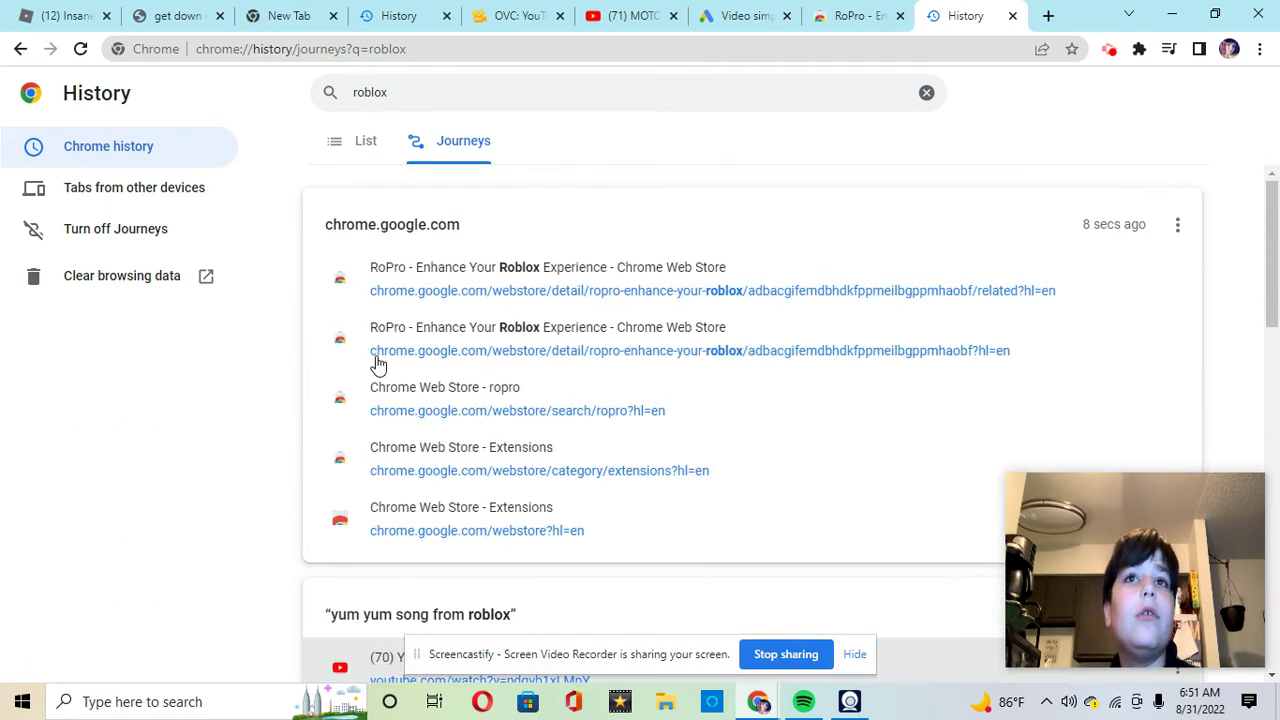
scroll(378, 365, down, 6)
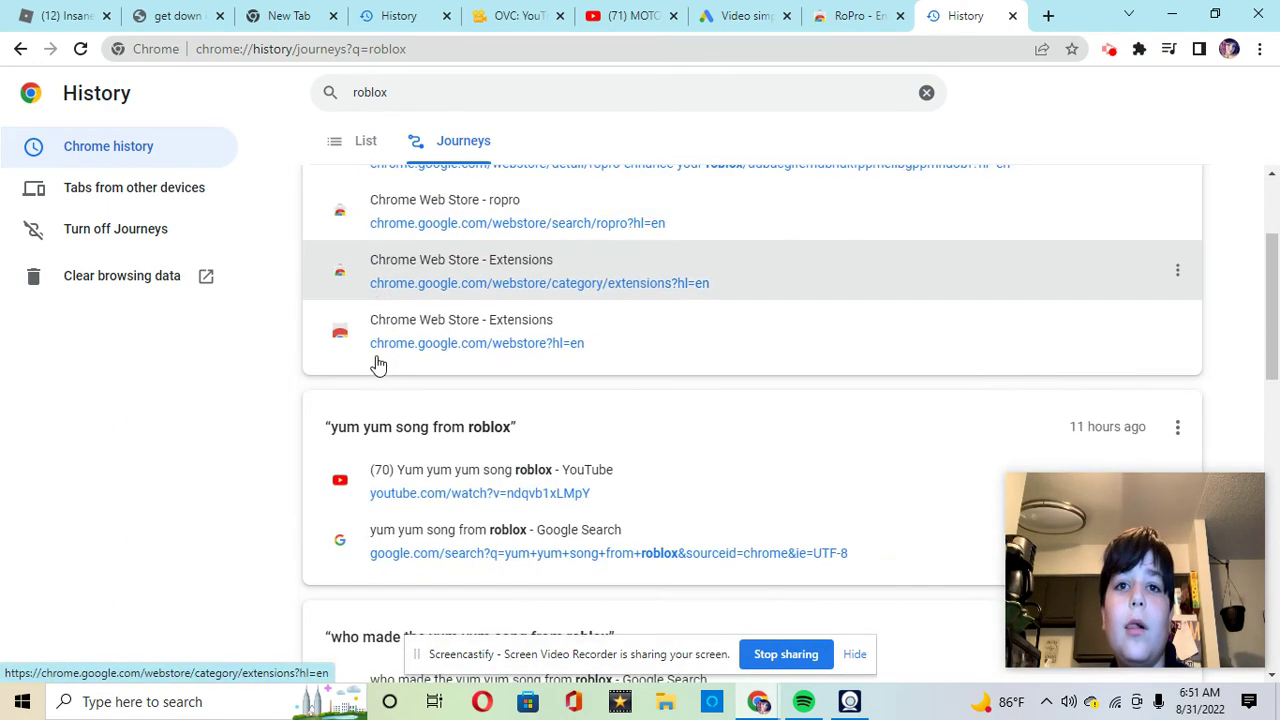
scroll(378, 365, down, 10)
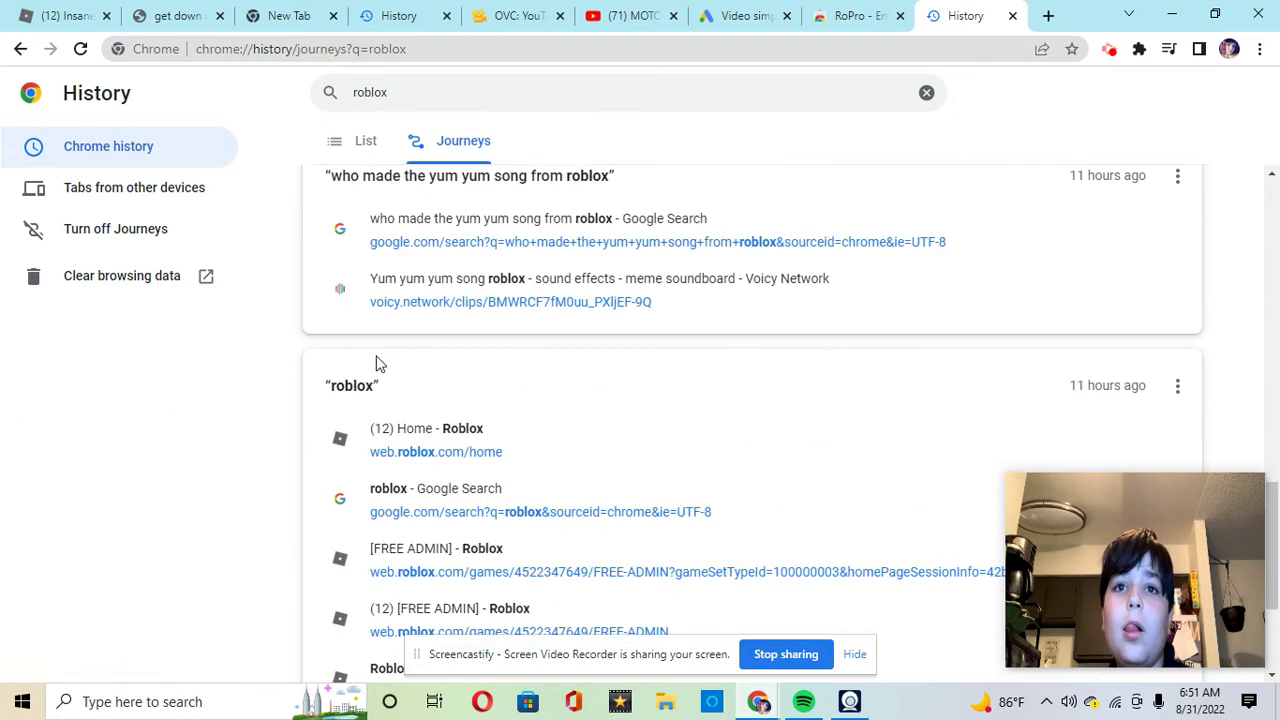
scroll(378, 365, up, 1)
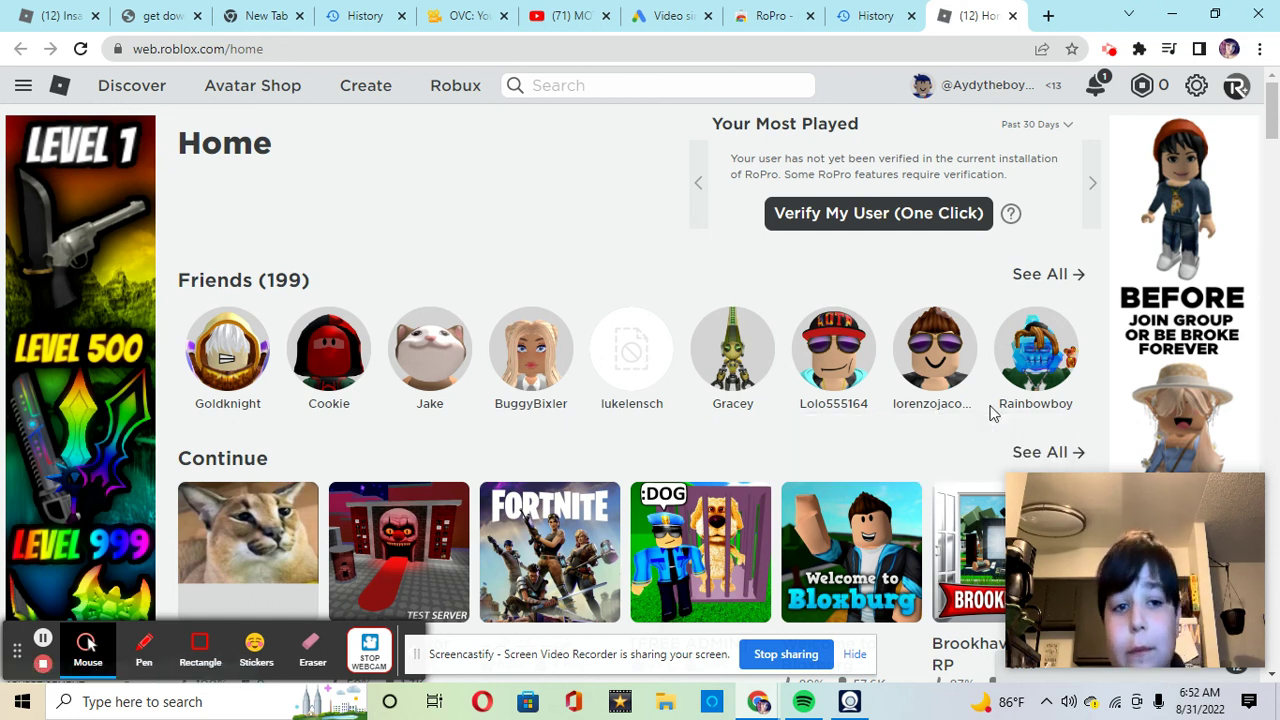
- Verify the Roblox user for RoPro with the one-click verification on the home page
mouse_move(418, 360)
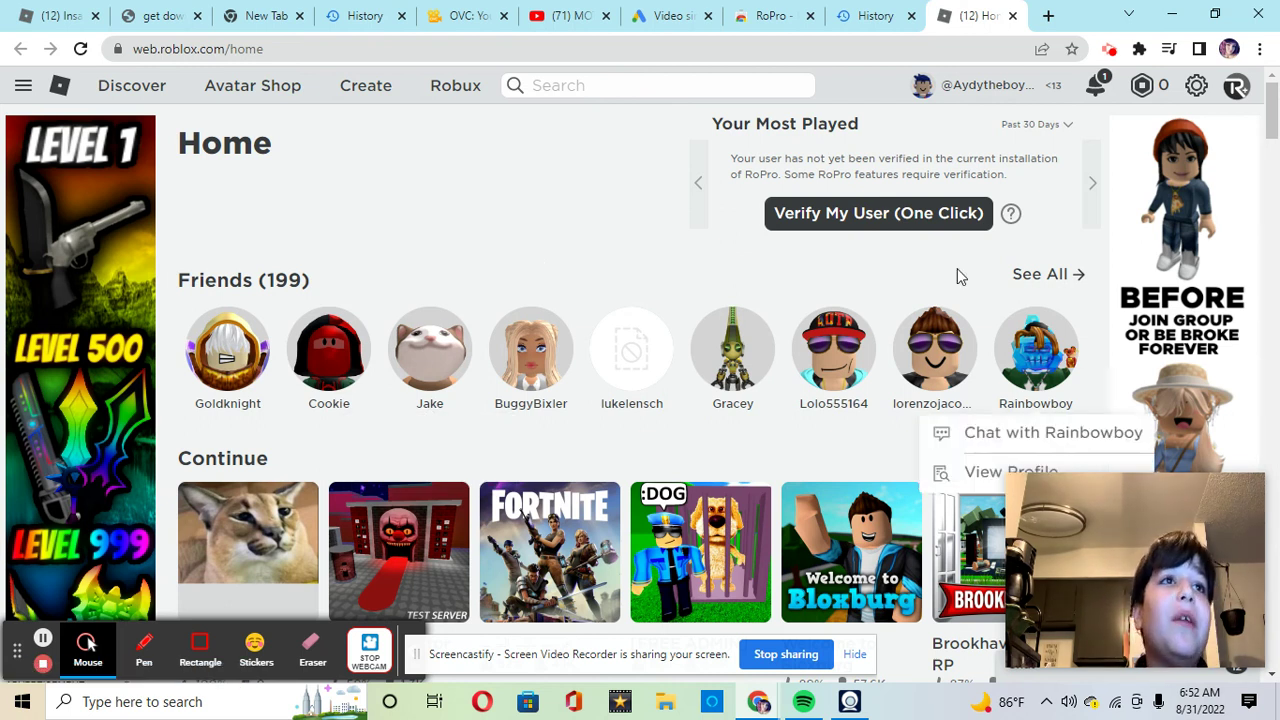
click(968, 210)
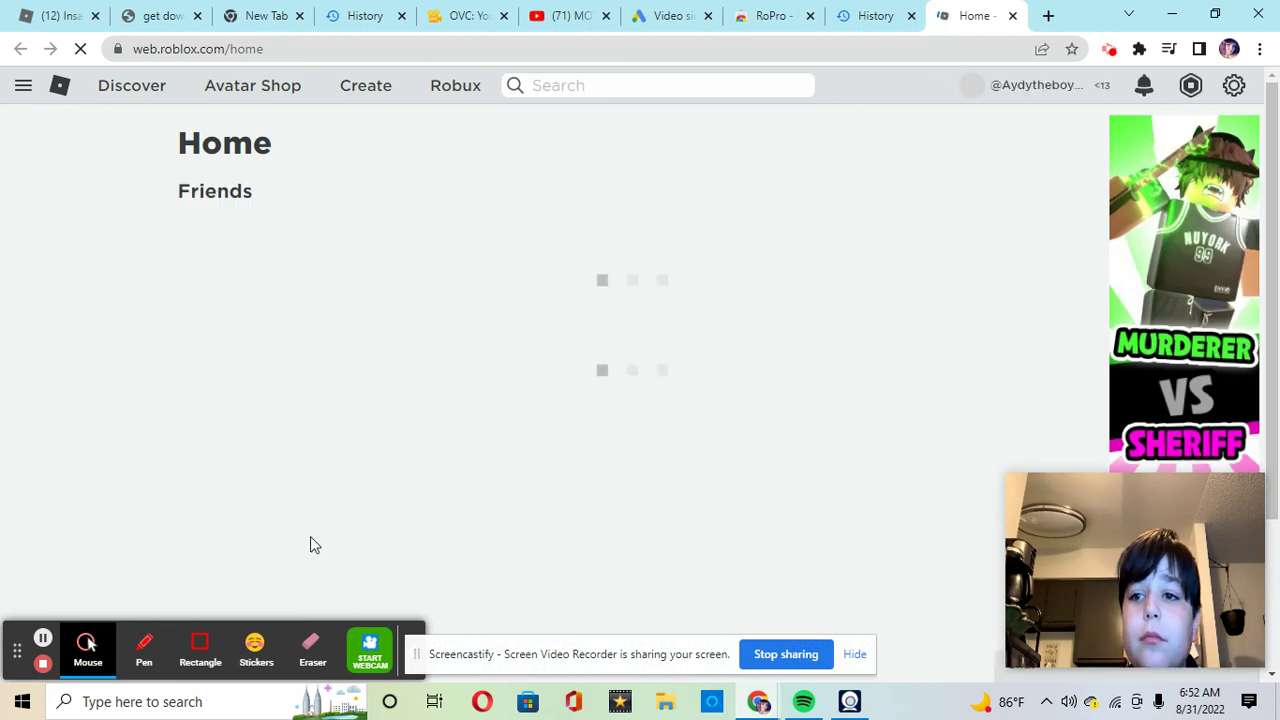
- Start the embedded webcam on the Roblox page and close the separate floating webcam window
click(375, 655)
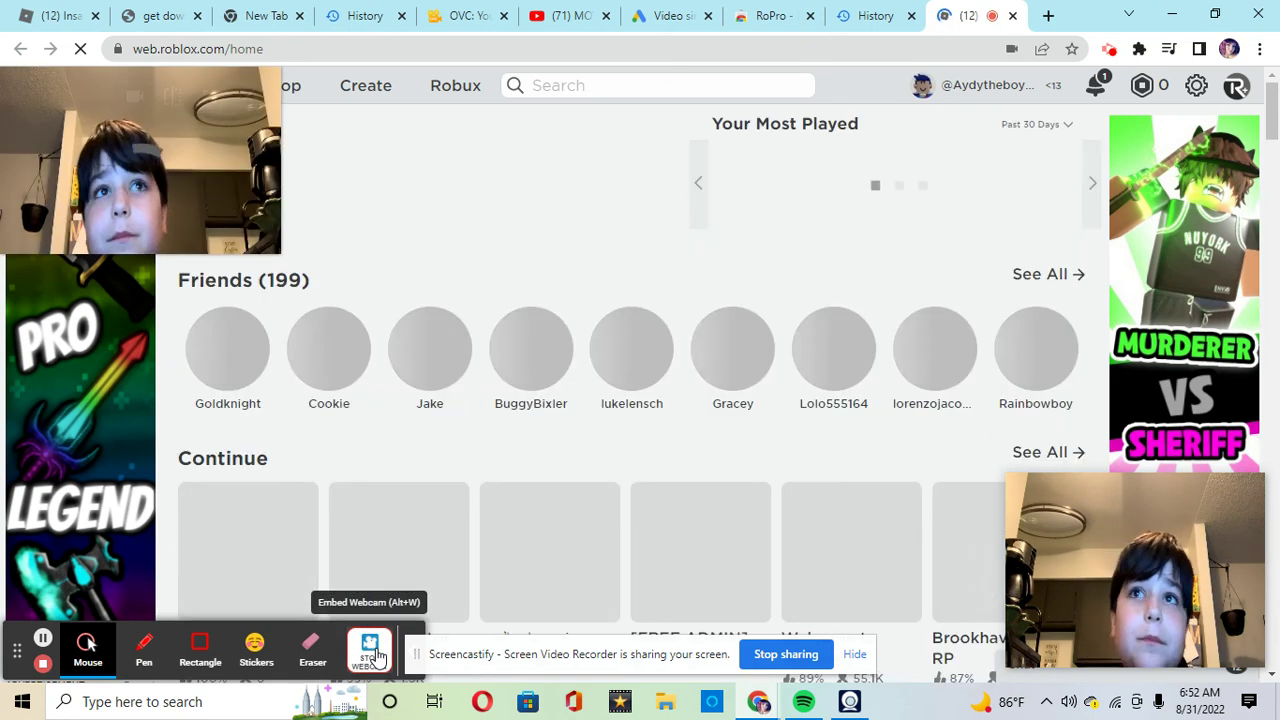
mouse_move(1138, 548)
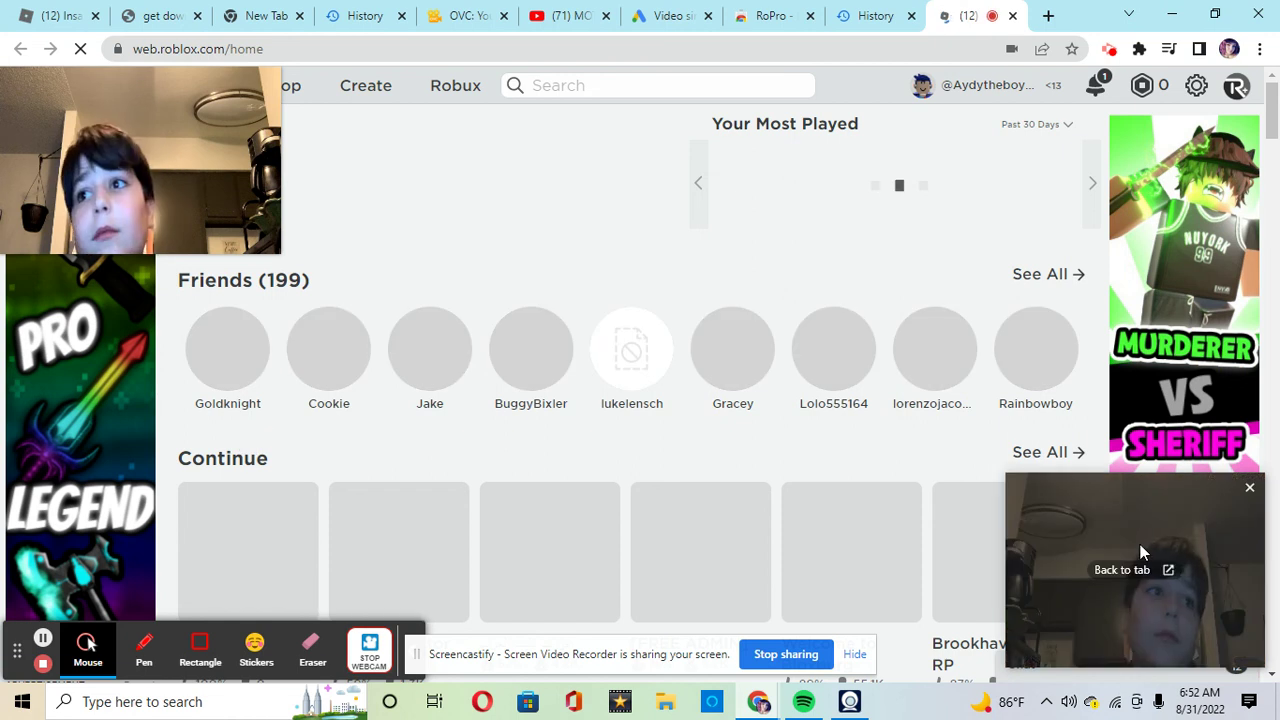
mouse_move(229, 177)
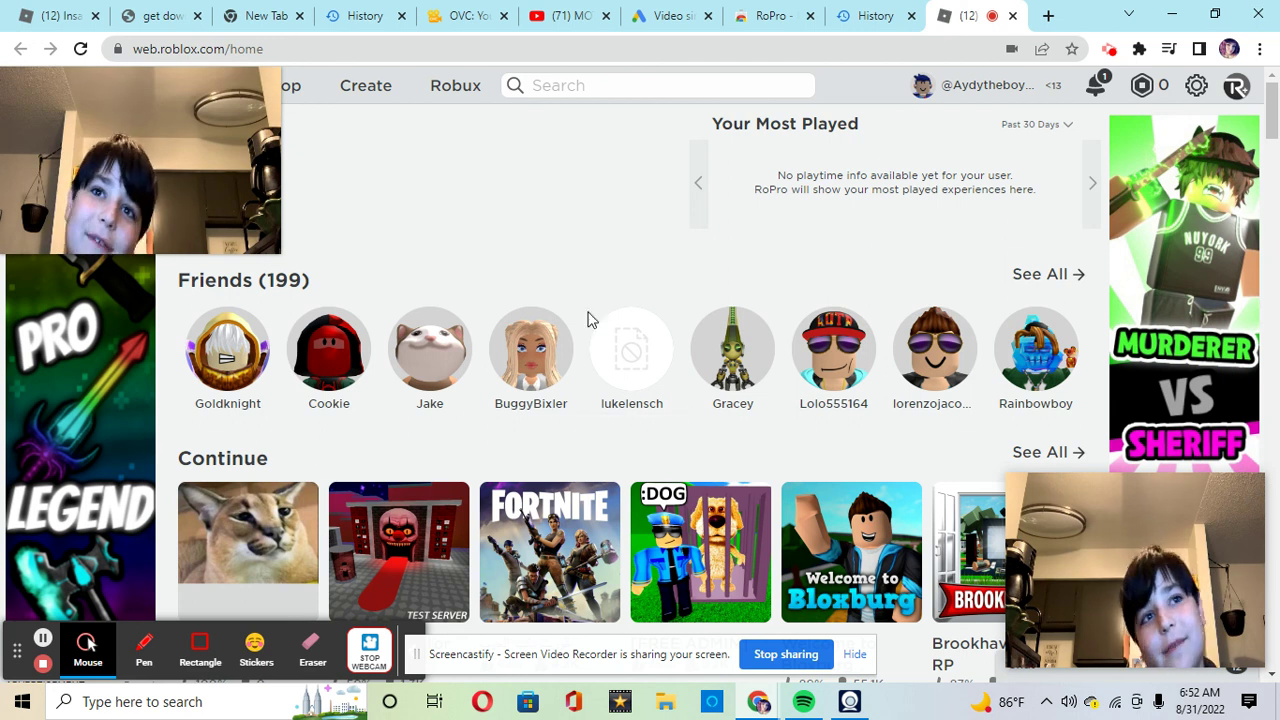
mouse_move(1217, 548)
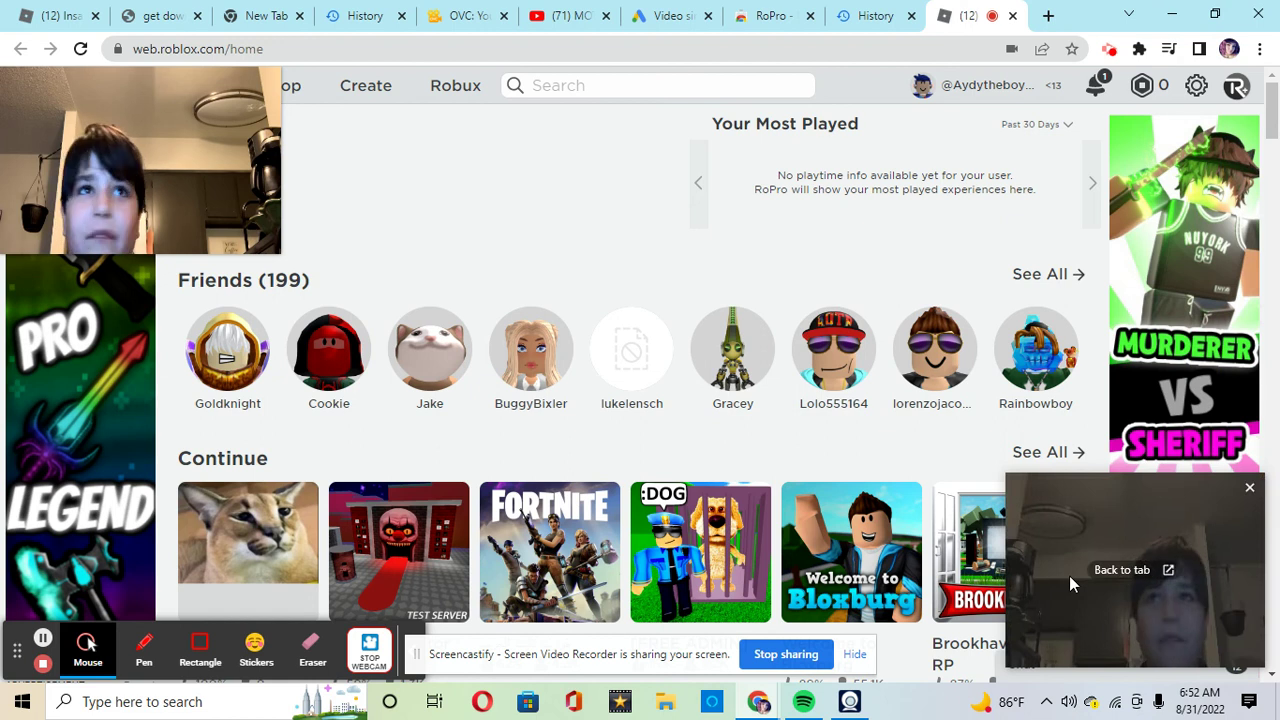
mouse_move(199, 122)
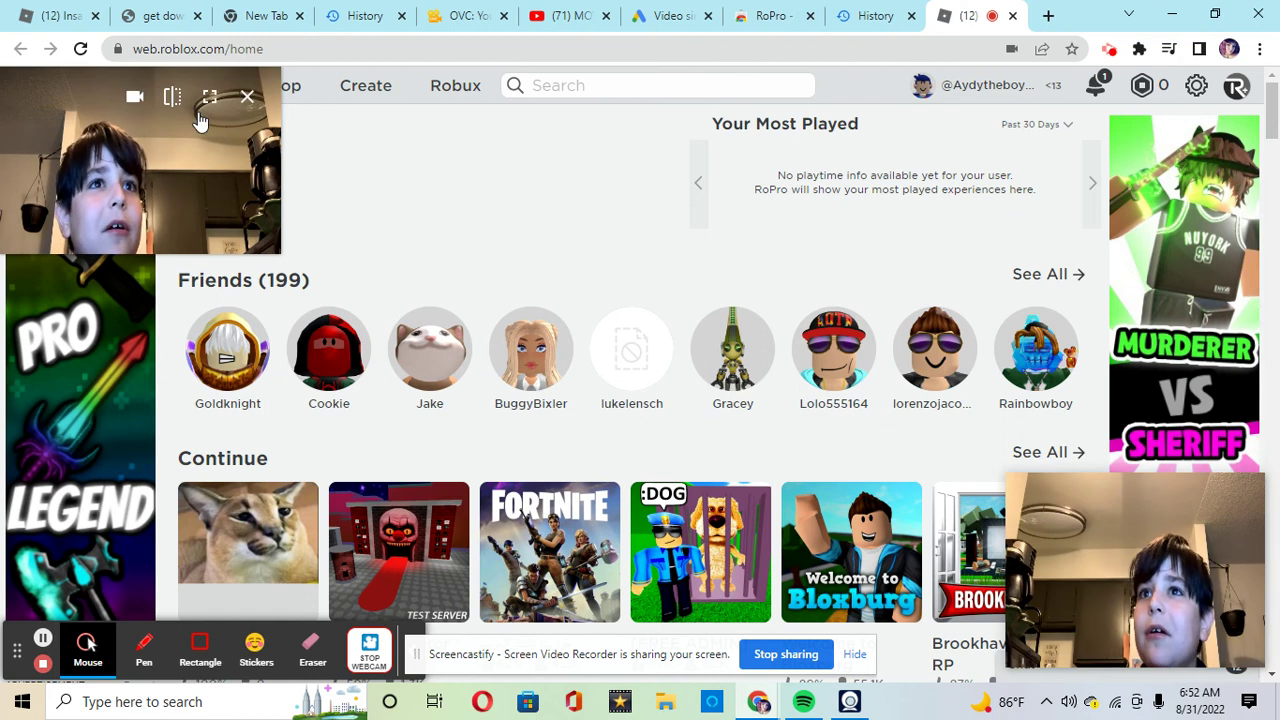
mouse_move(1103, 648)
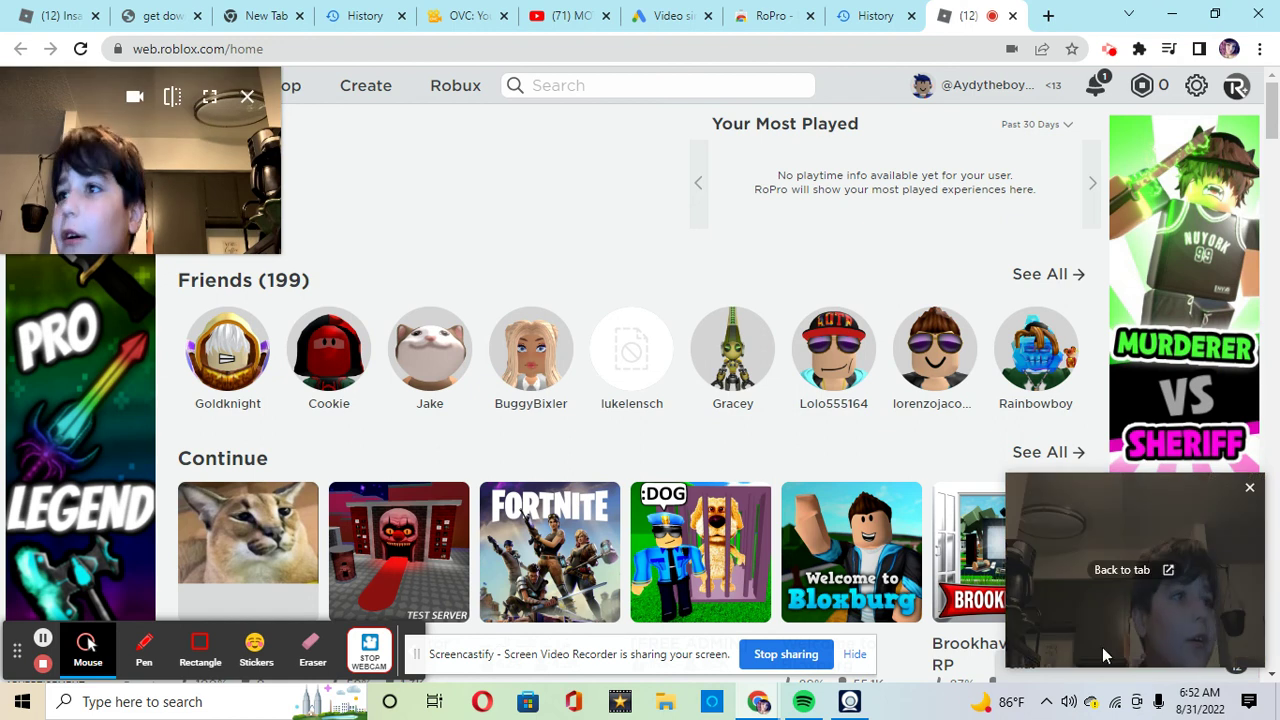
click(1249, 488)
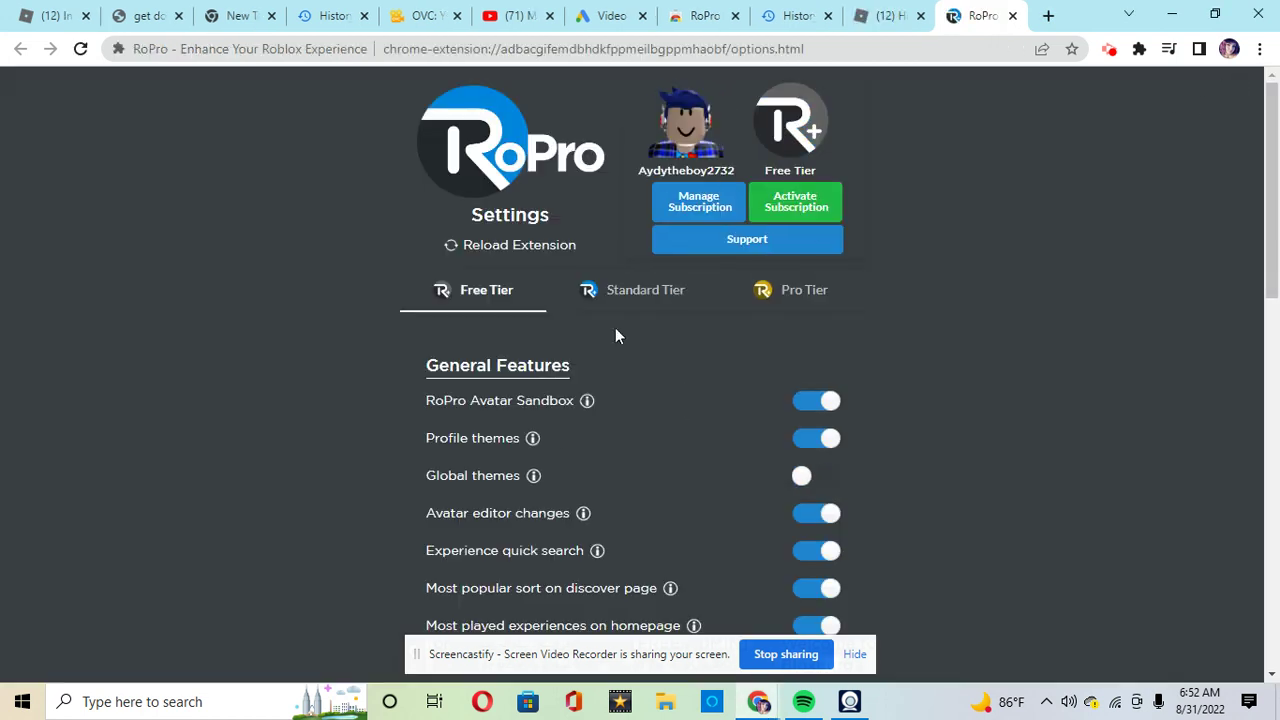
- Examine the features and subscription options of the Free, Standard and Pro tiers in the RoPro settings
scroll(568, 471, down, 10)
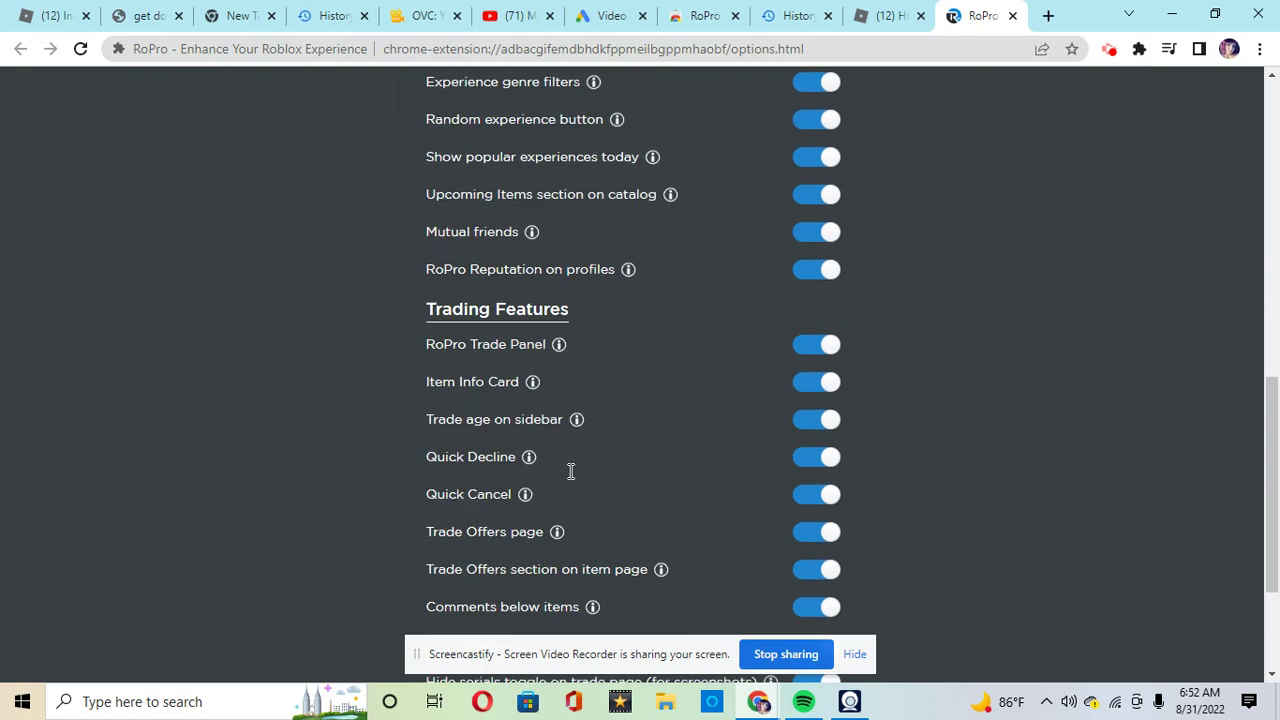
scroll(589, 450, up, 10)
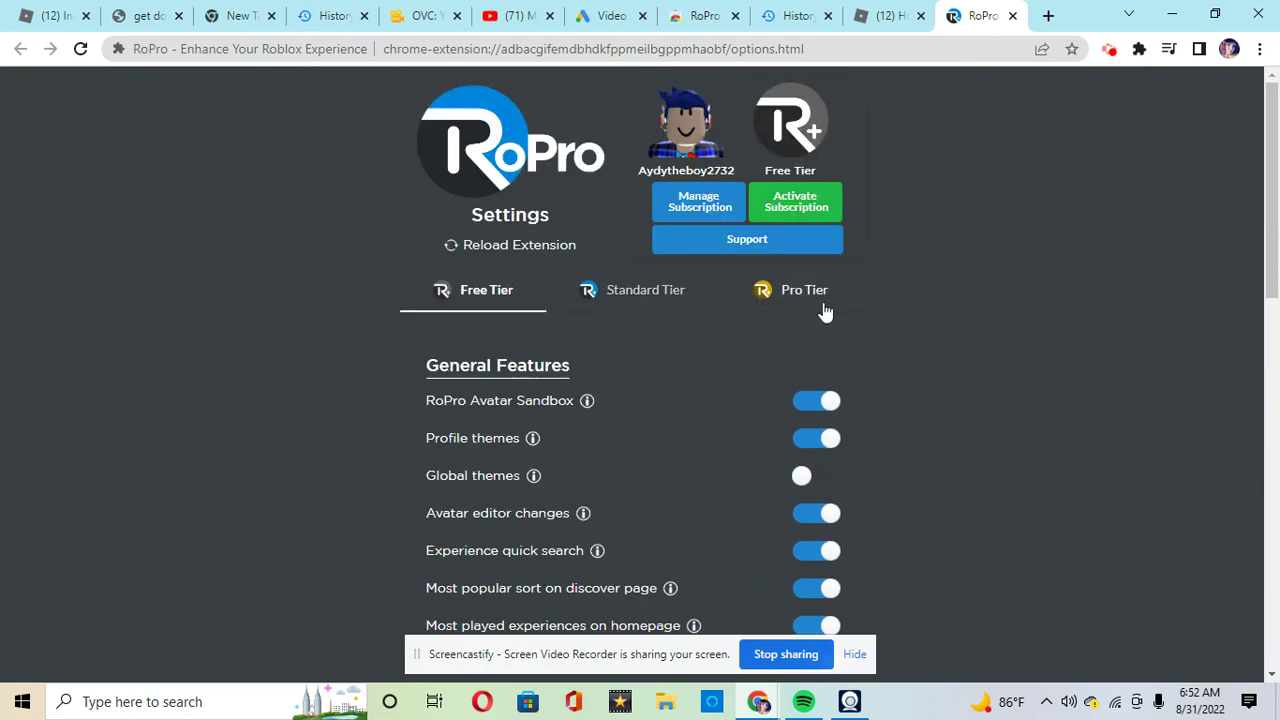
click(657, 300)
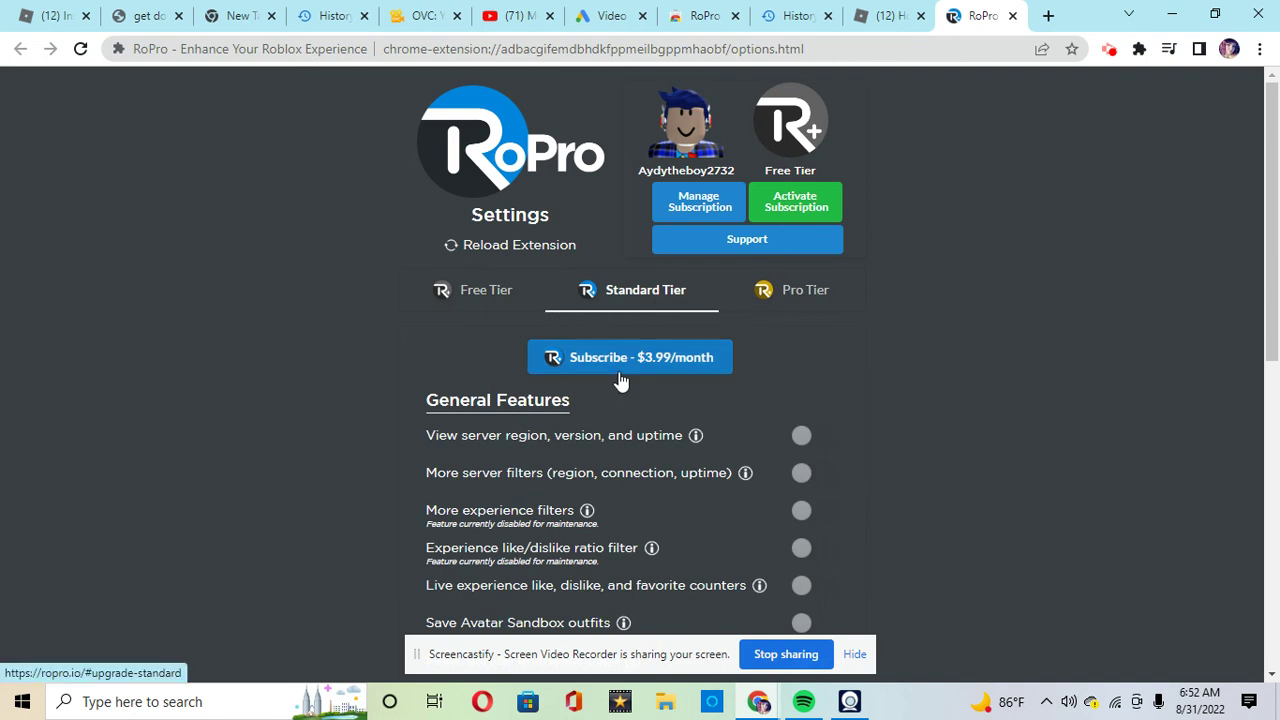
click(782, 292)
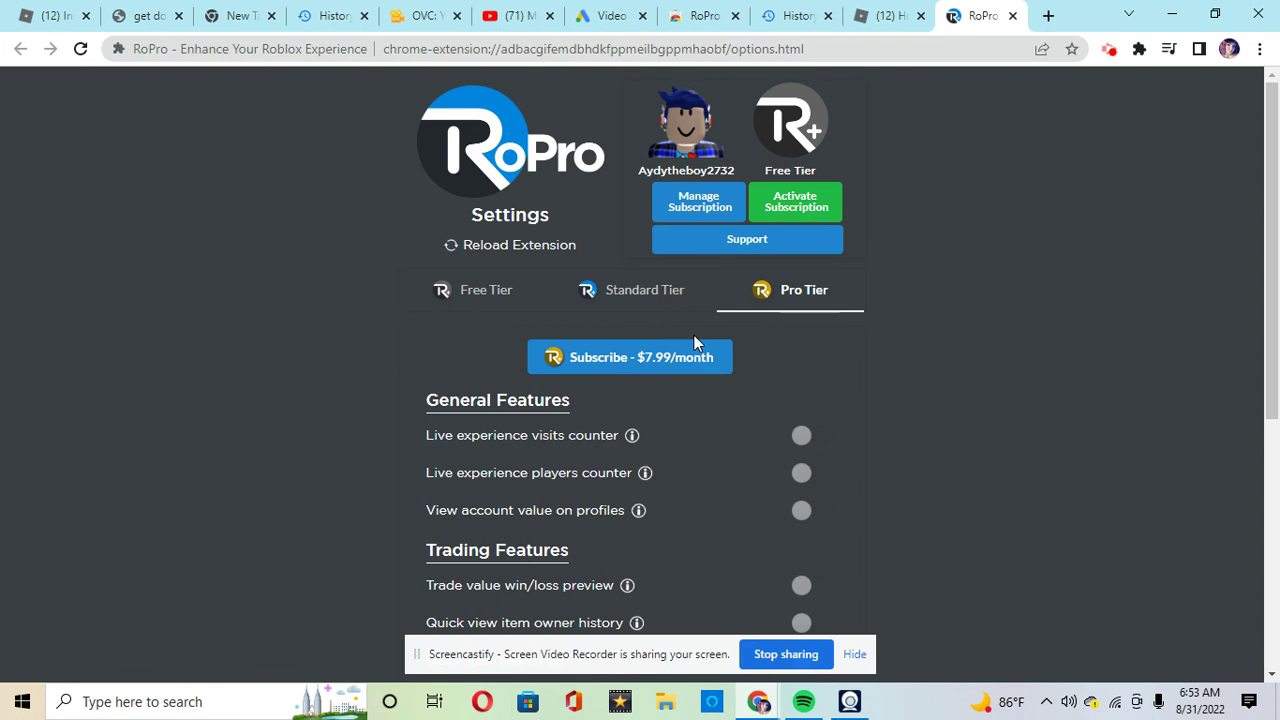
click(778, 215)
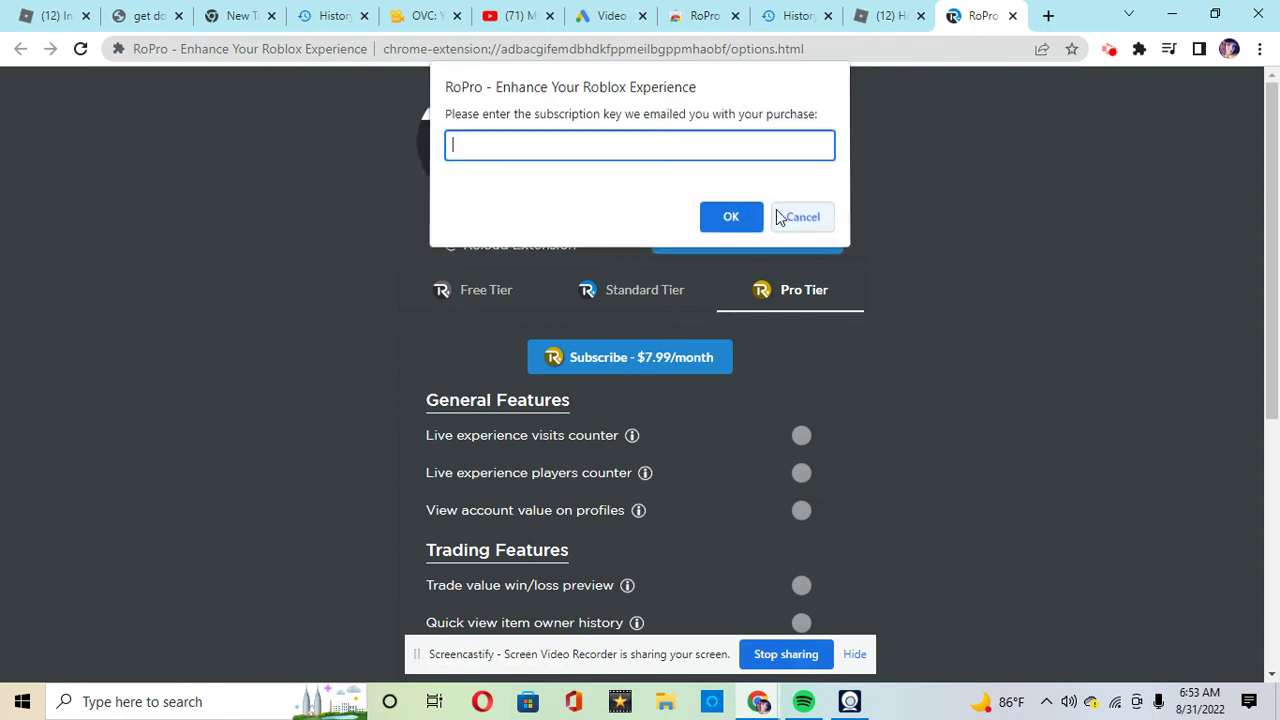
click(810, 222)
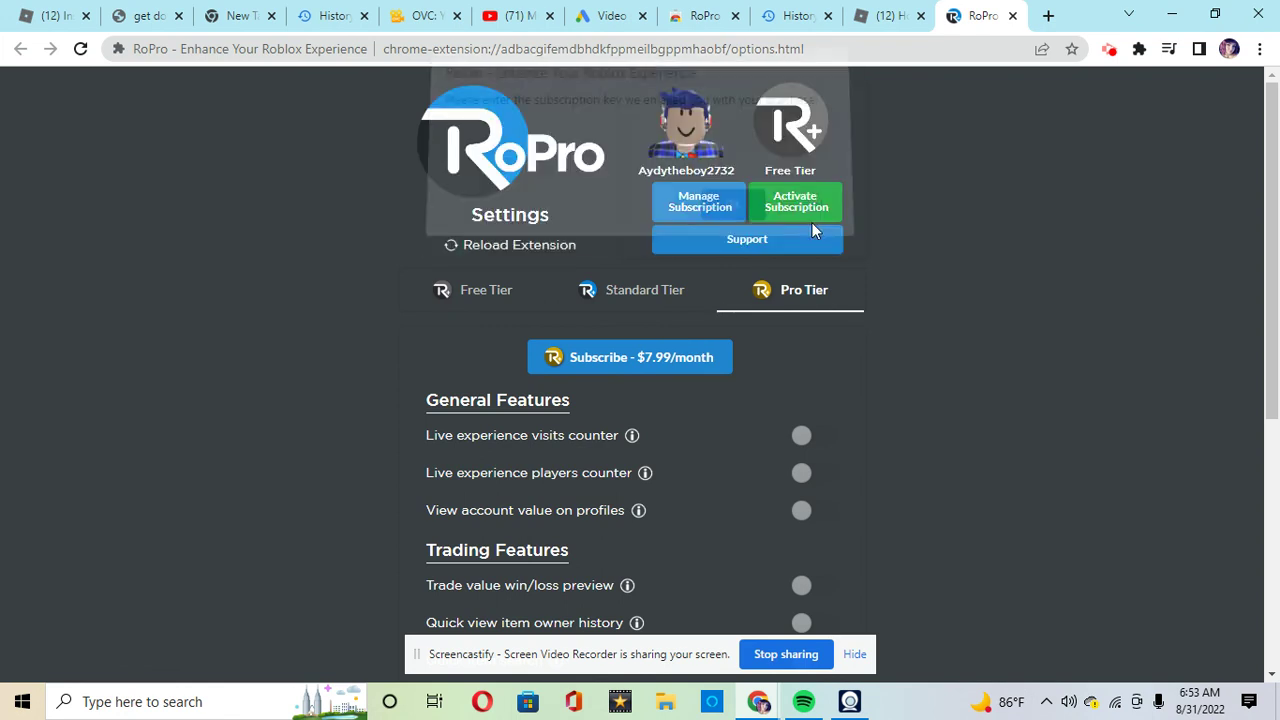
click(488, 293)
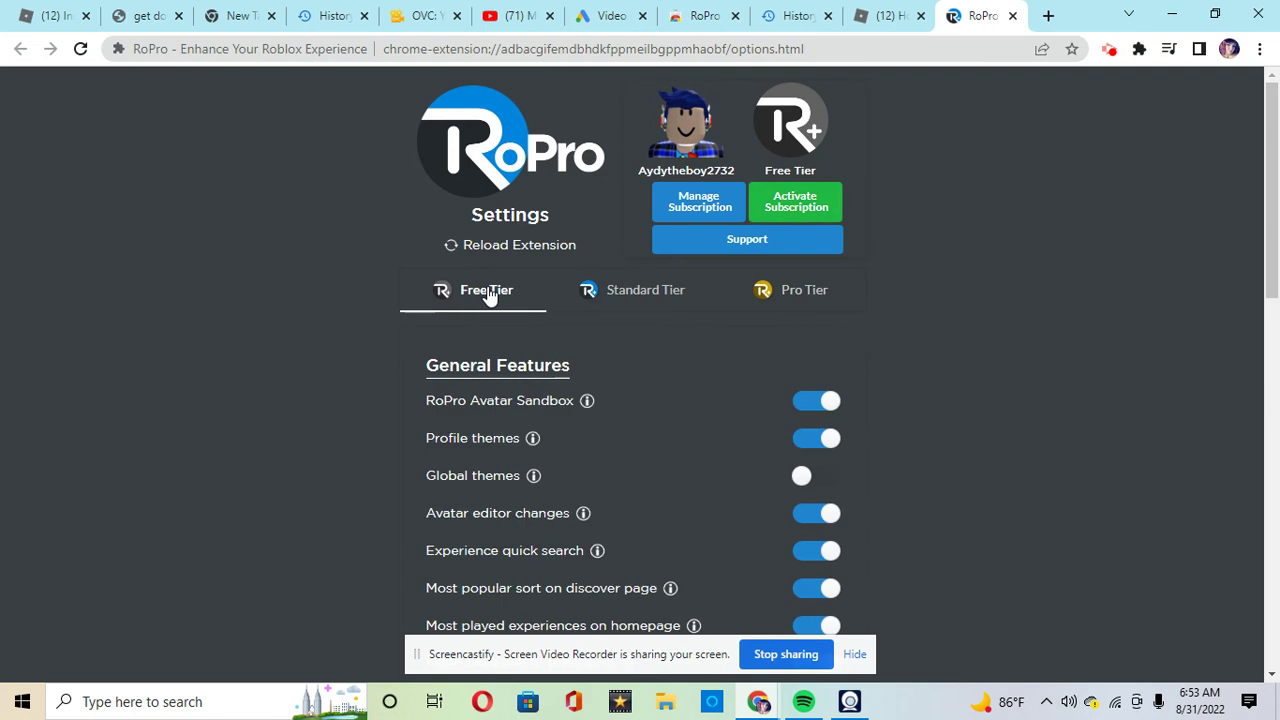
scroll(601, 334, down, 1)
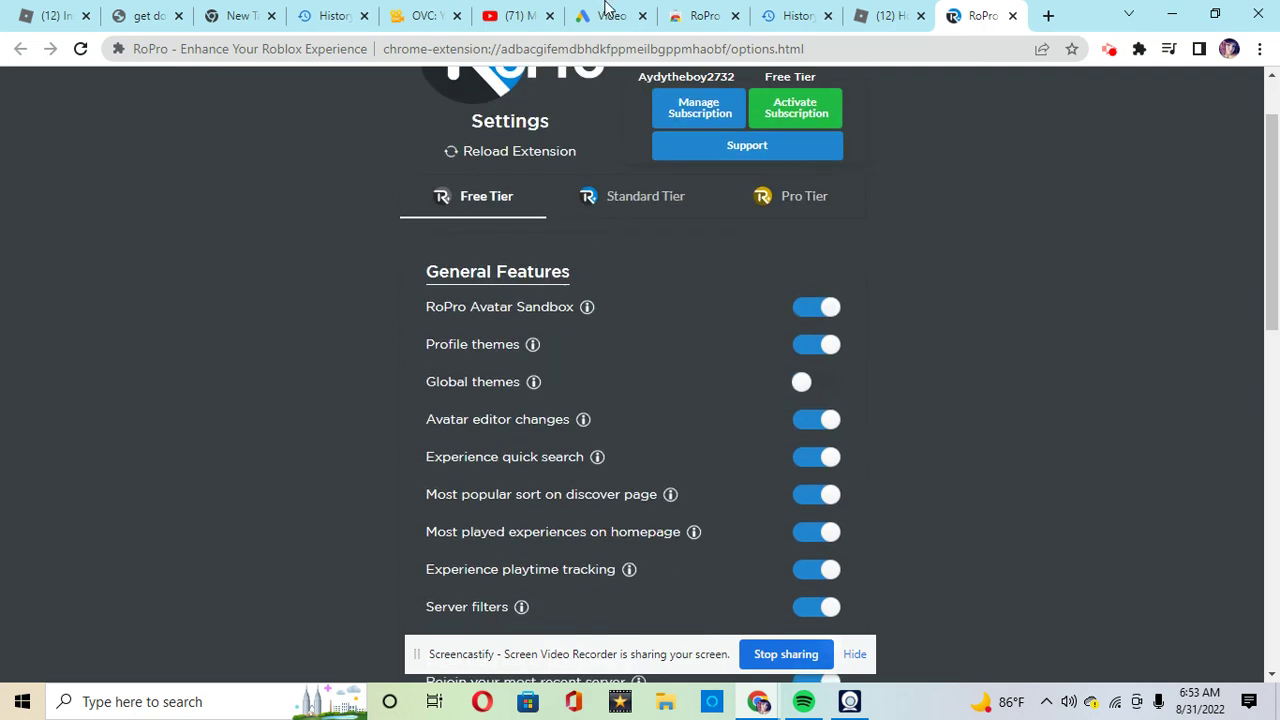
- Return to the open Roblox home page and reload it
click(858, 14)
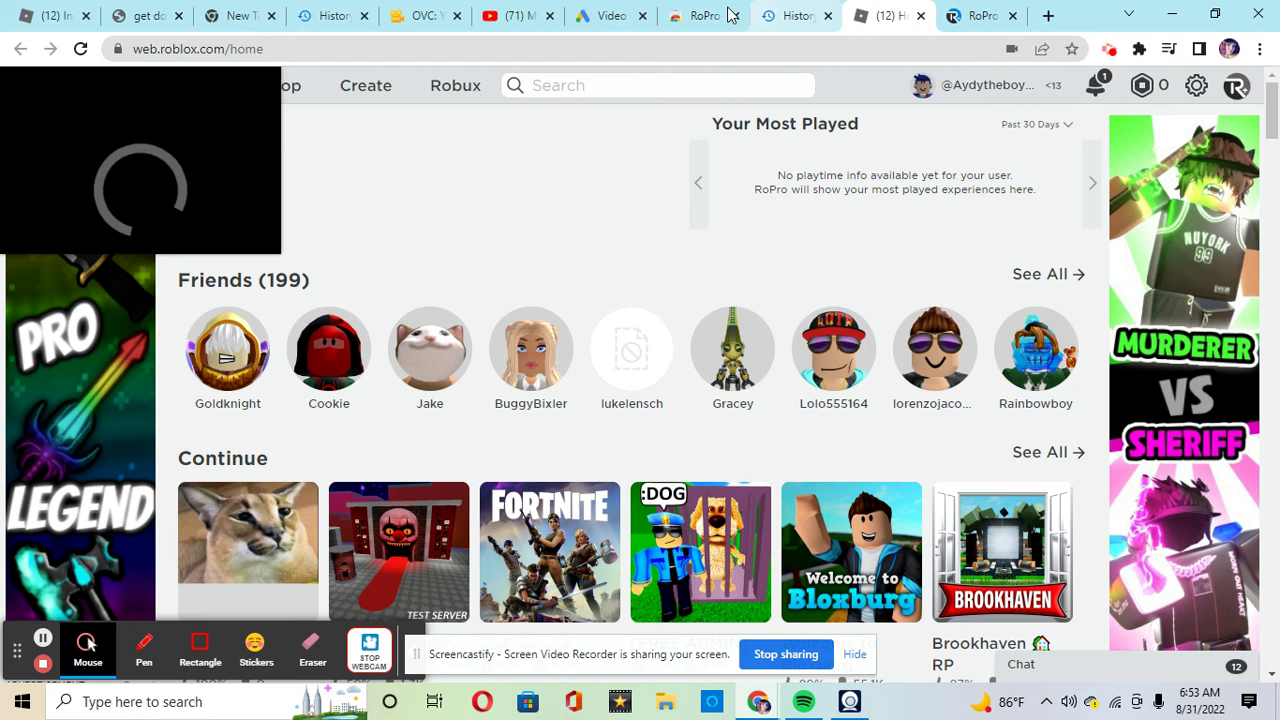
click(81, 50)
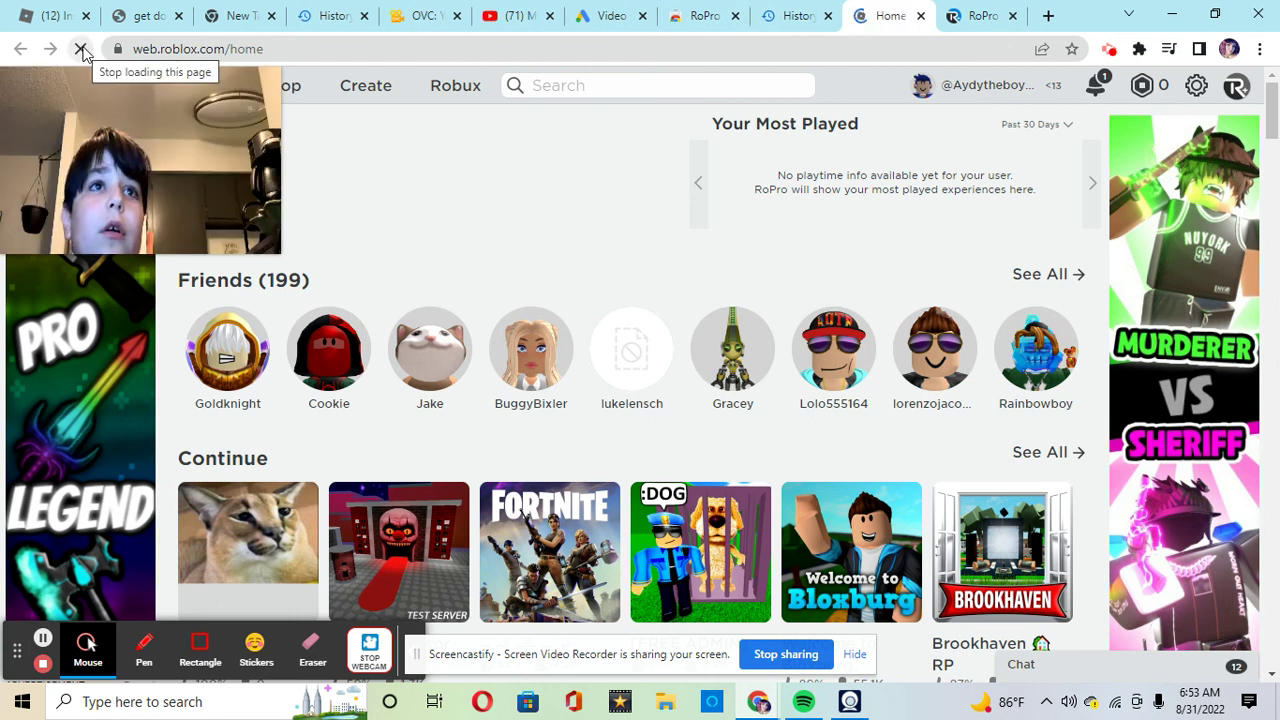